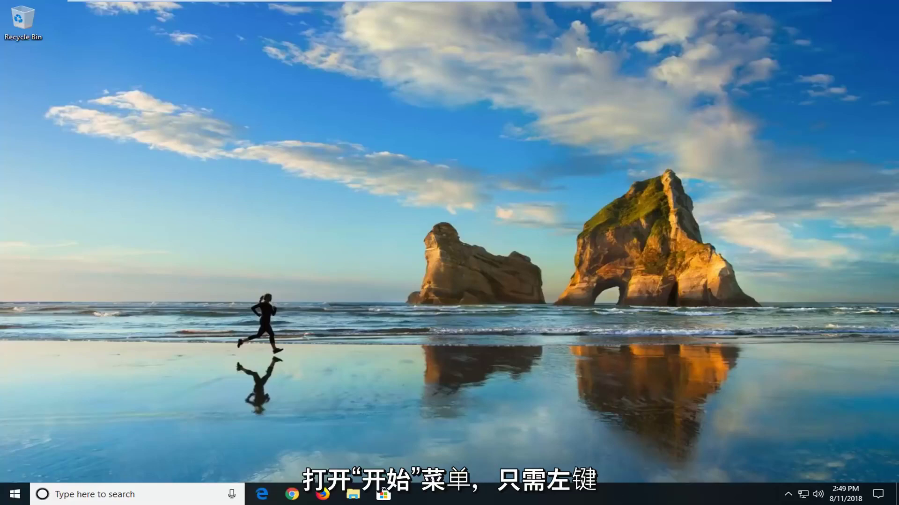
Step: Launch Command Prompt as administrator from Start and move its window toward the centre
left_click(14, 495)
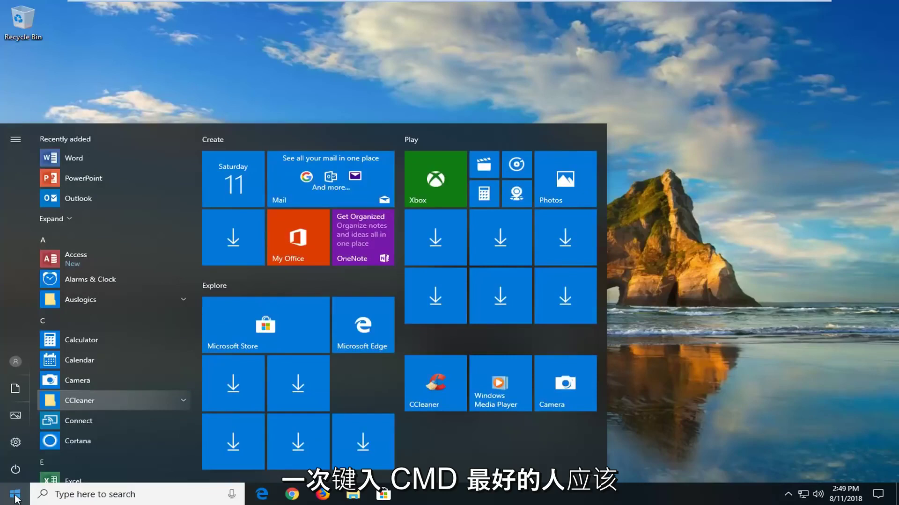
type("cmd")
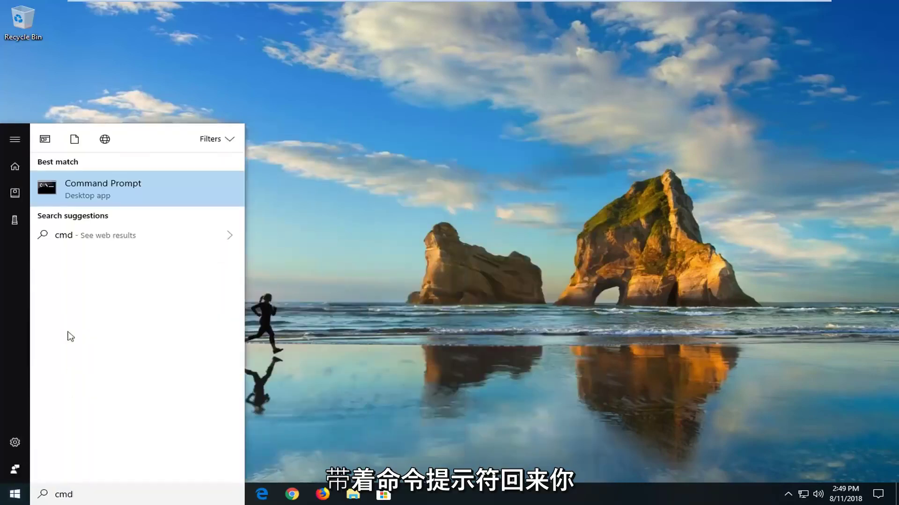
right_click(121, 193)
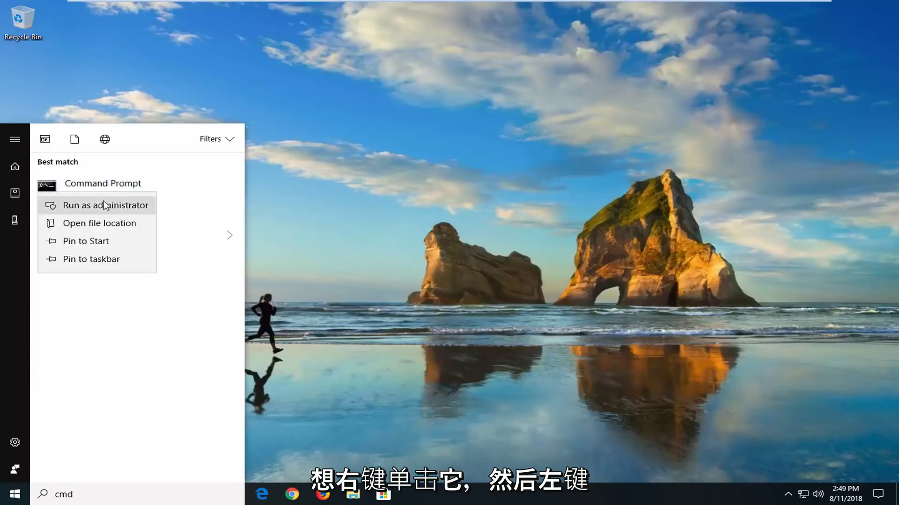
left_click(89, 207)
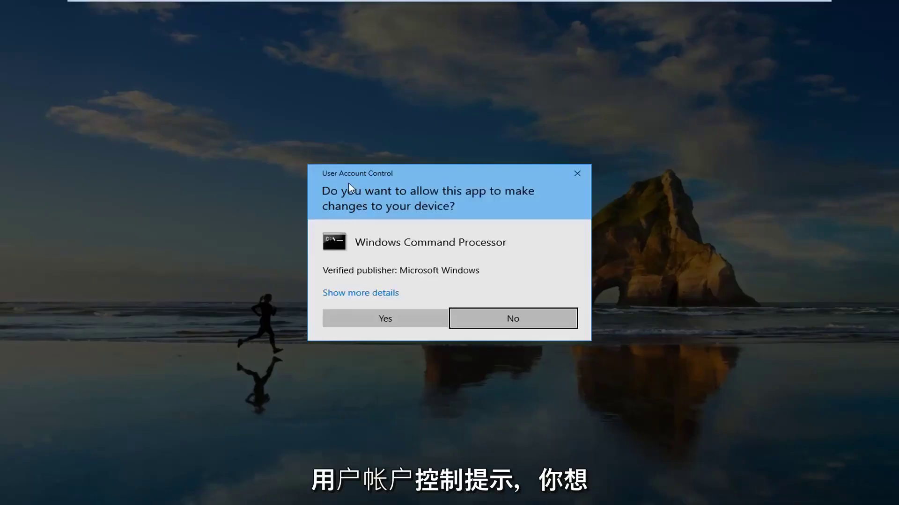
left_click(369, 324)
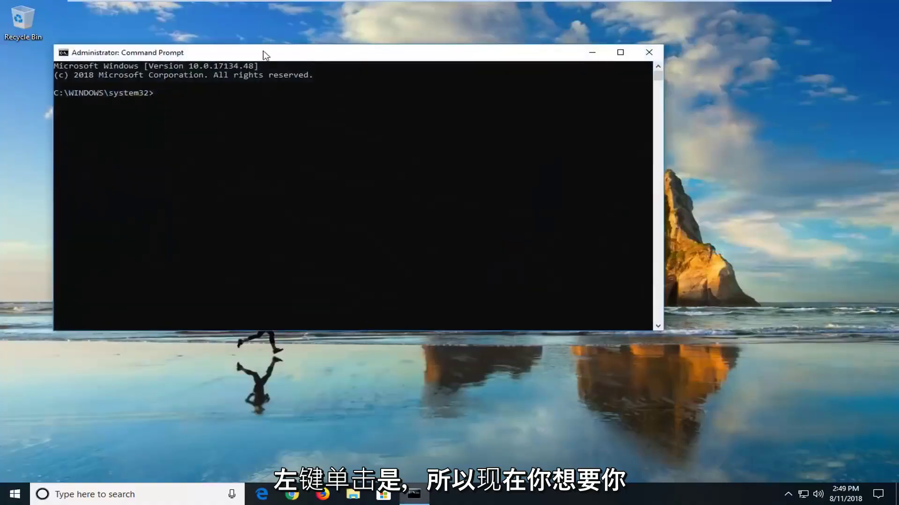
left_click_drag(268, 54, 368, 92)
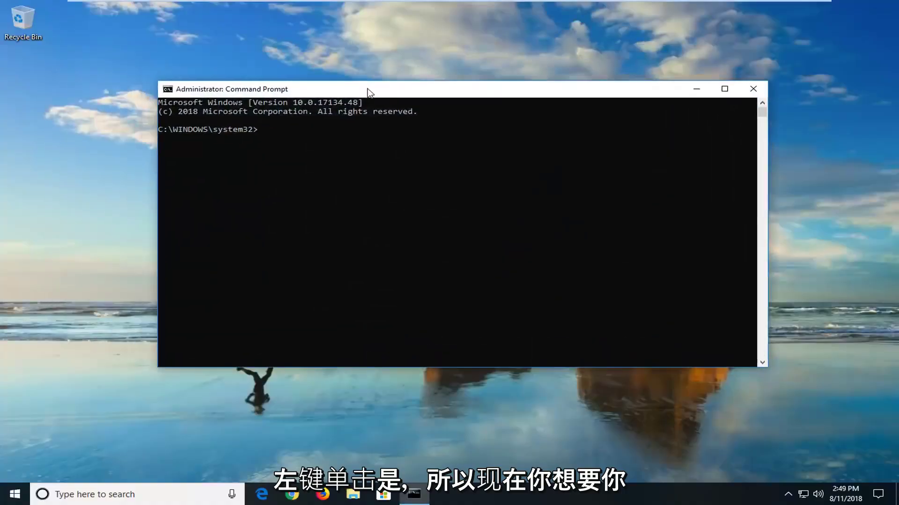
type("sl")
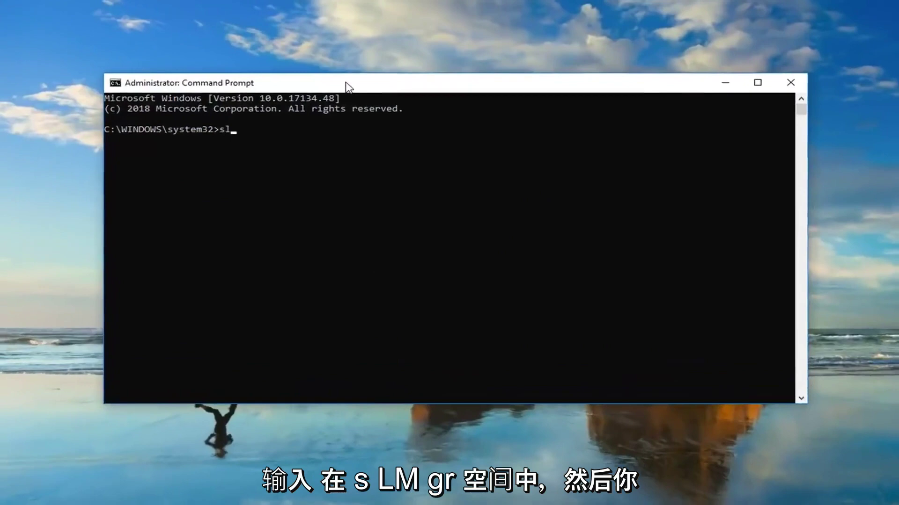
type("mgr")
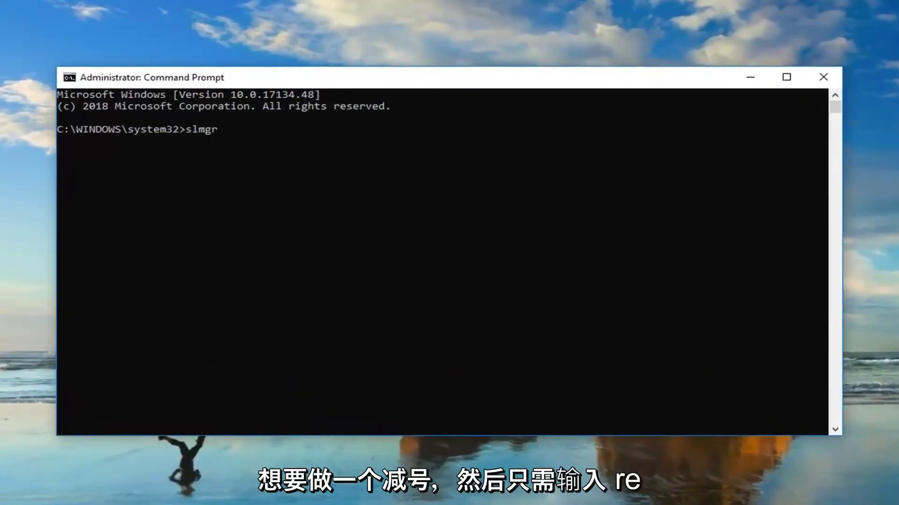
type(" -")
type("re")
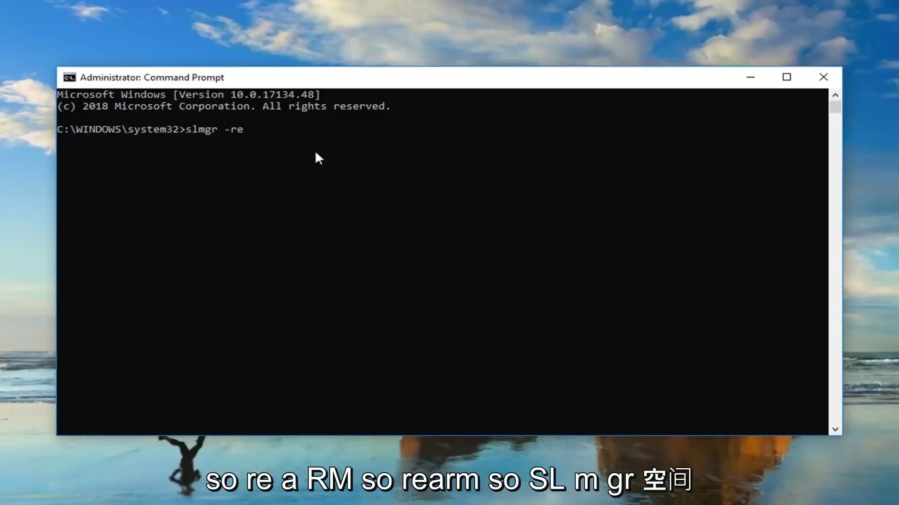
type("ar")
type("m")
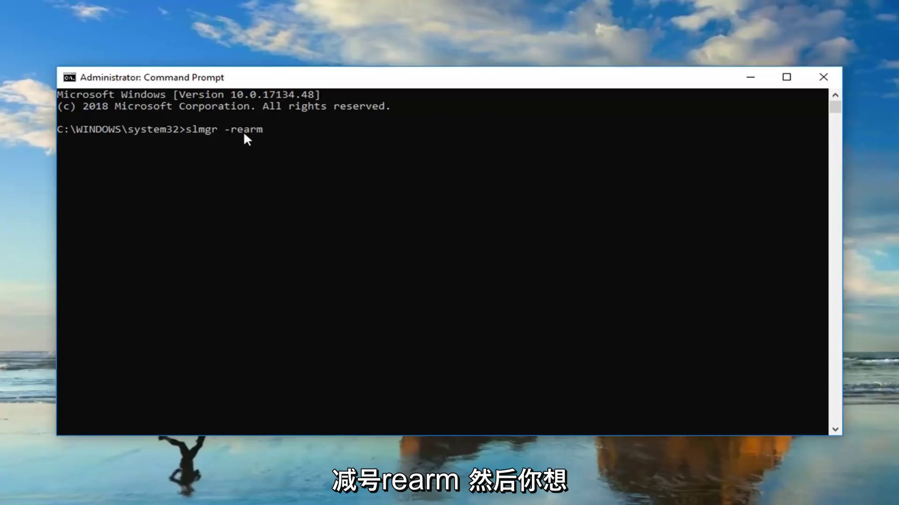
Step: Run slmgr -rearm, dismiss the 0xC004D302 error, and close Command Prompt
key("Return")
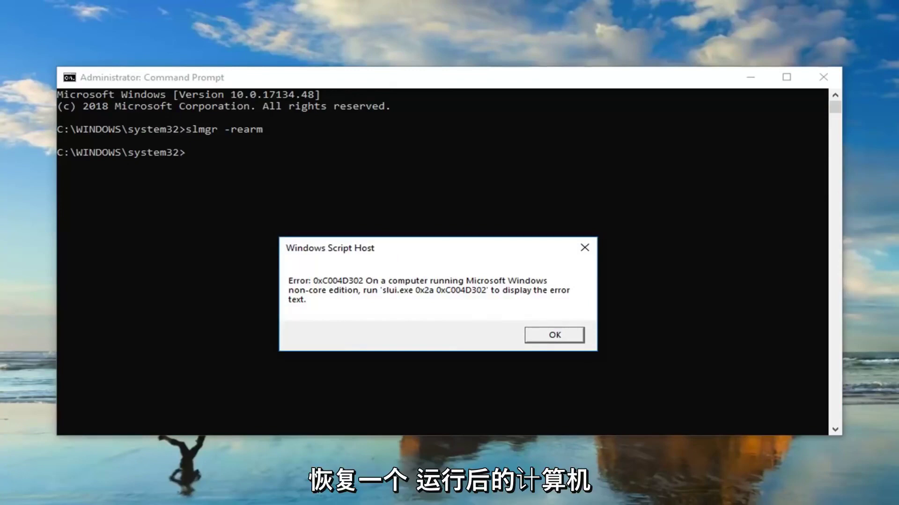
left_click(584, 248)
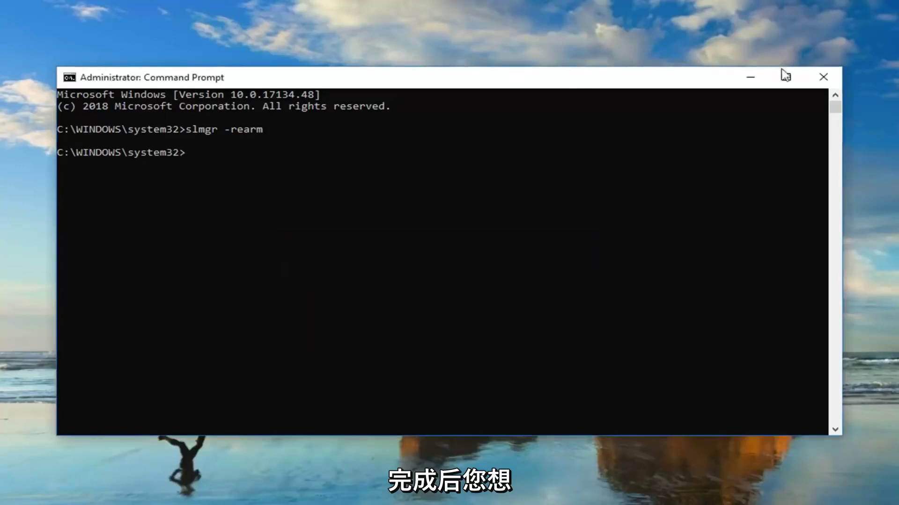
left_click(823, 77)
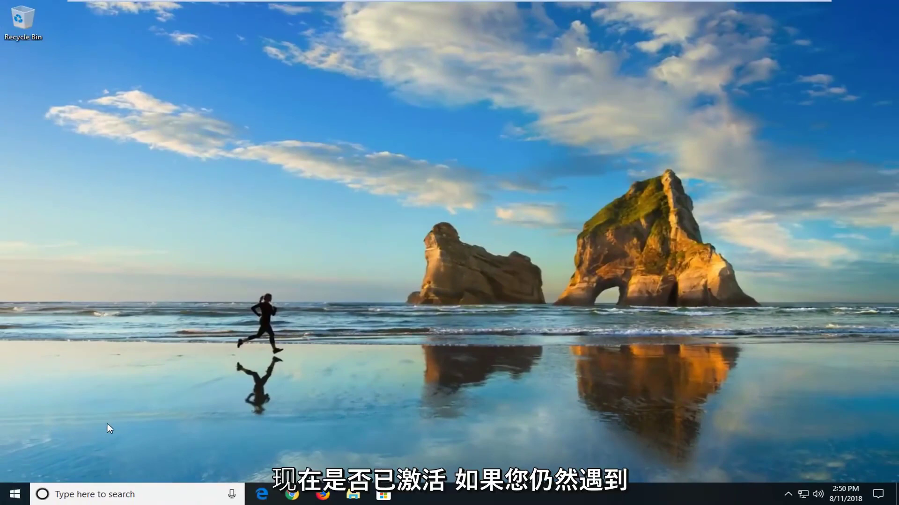
Step: Launch Registry Editor as administrator from the Start menu
left_click(10, 500)
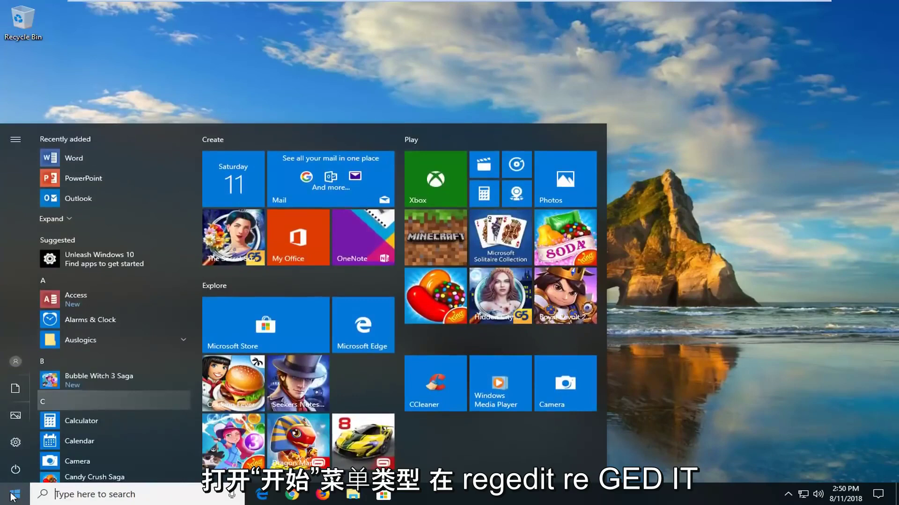
type("regedit")
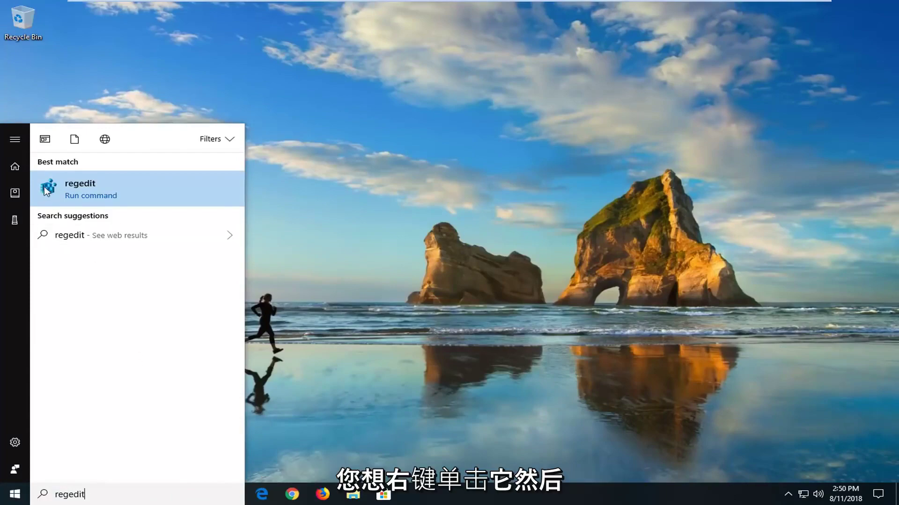
right_click(60, 197)
left_click(59, 198)
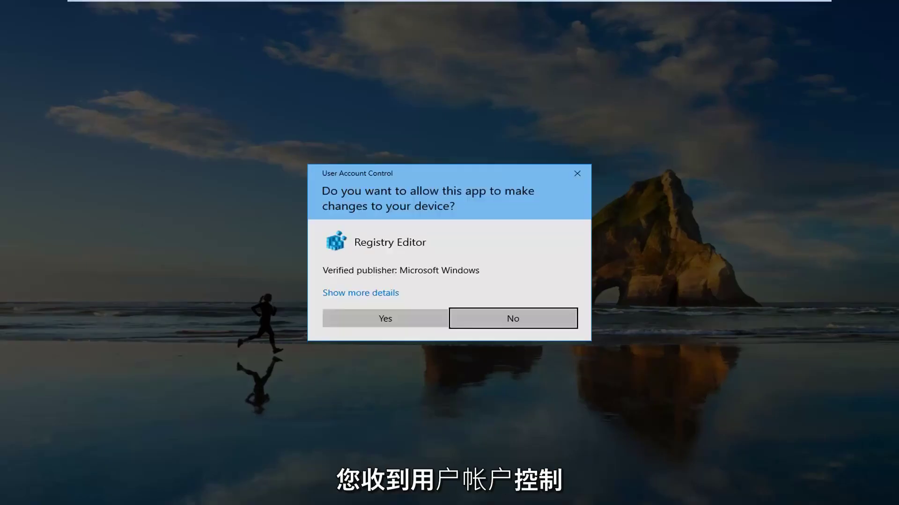
left_click(377, 322)
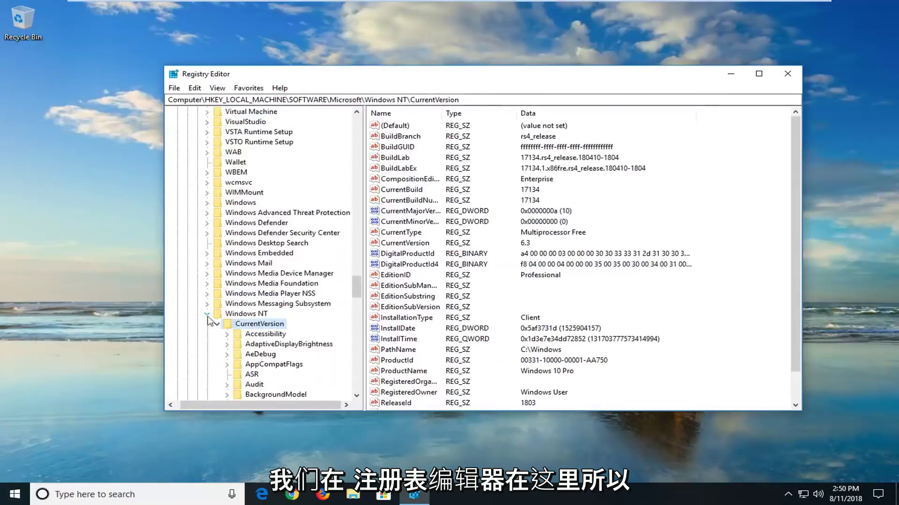
Step: Collapse CurrentVersion, Microsoft, SOFTWARE and HKEY_LOCAL_MACHINE in the key tree
left_click(217, 325)
scroll(208, 277, "up", 10)
scroll(209, 277, "up", 15)
scroll(203, 260, "up", 5)
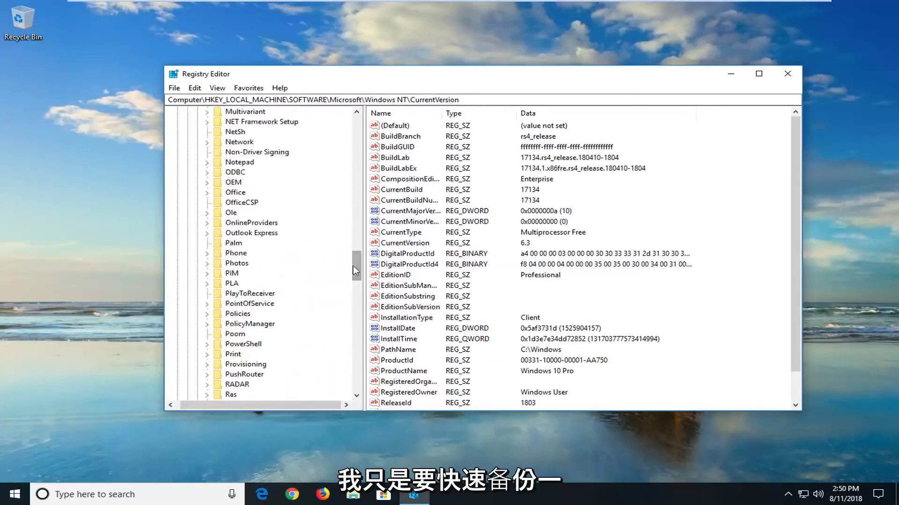
scroll(201, 243, "up", 15)
scroll(196, 226, "up", 5)
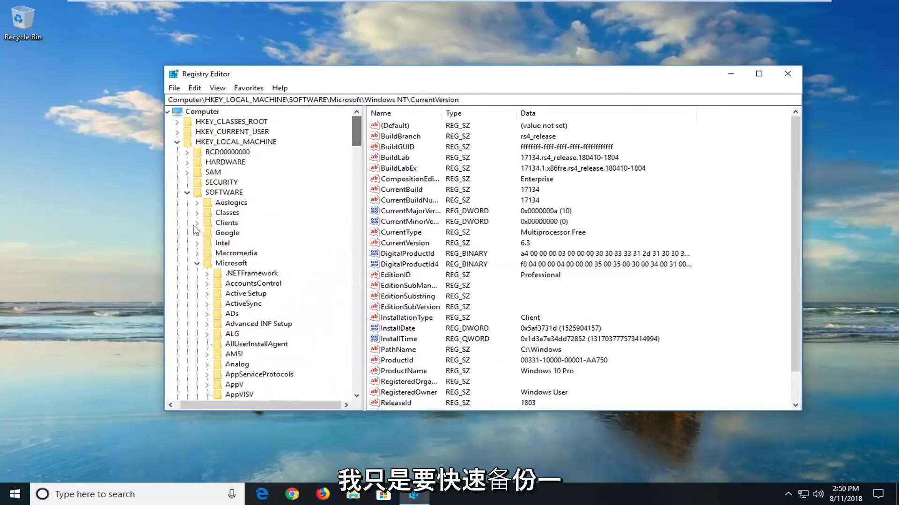
left_click(197, 264)
left_click(192, 193)
left_click(182, 142)
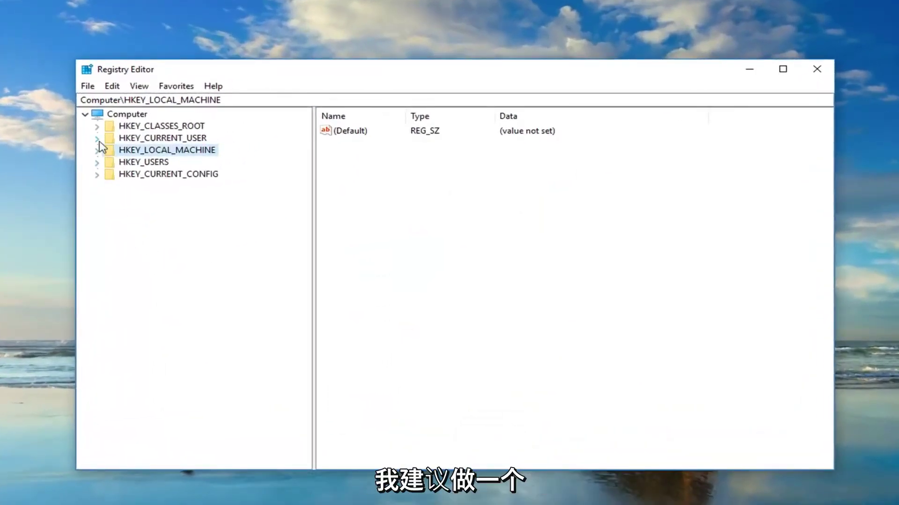
left_click(88, 87)
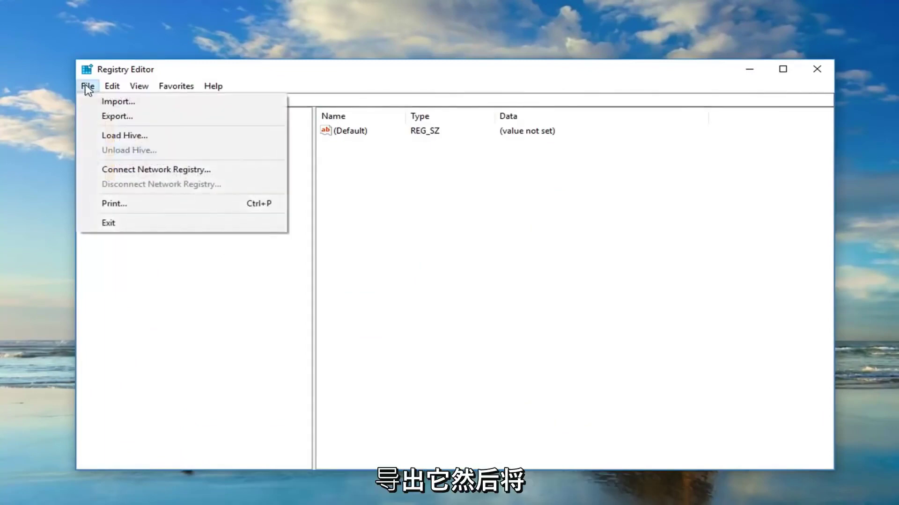
left_click(100, 100)
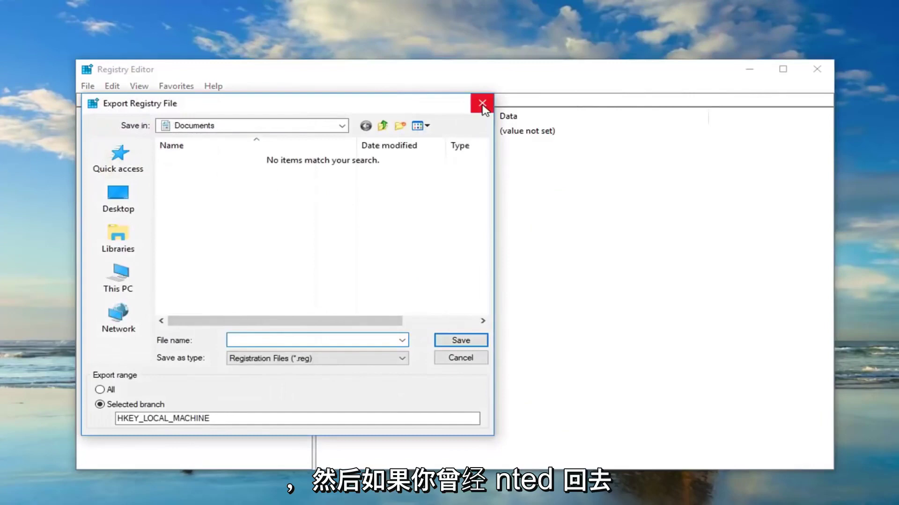
left_click(482, 105)
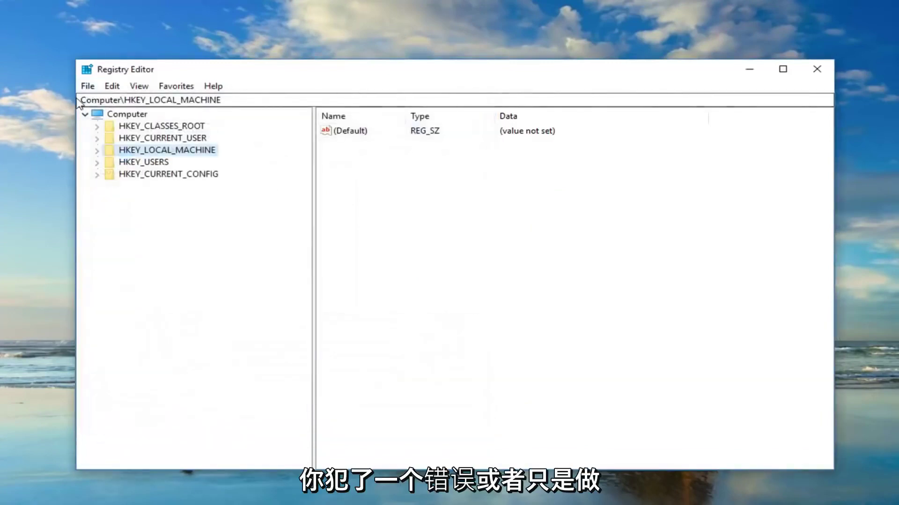
left_click(87, 85)
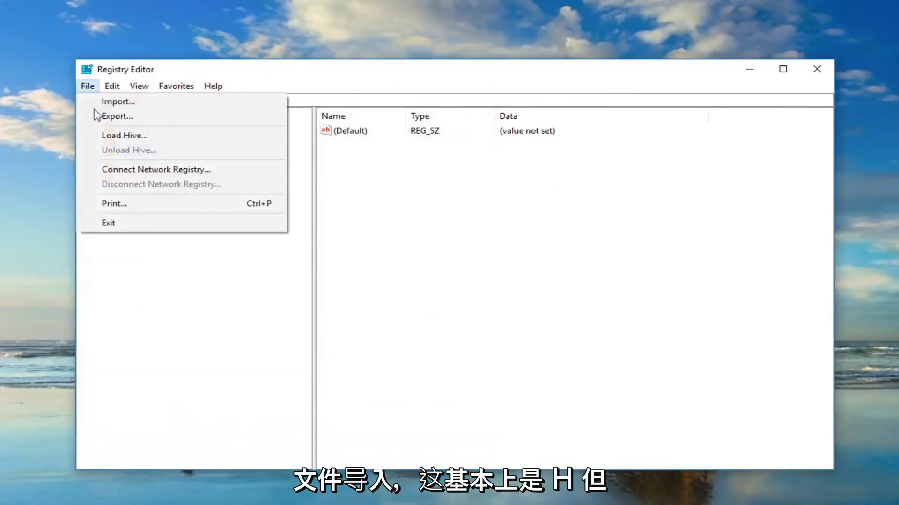
left_click(115, 101)
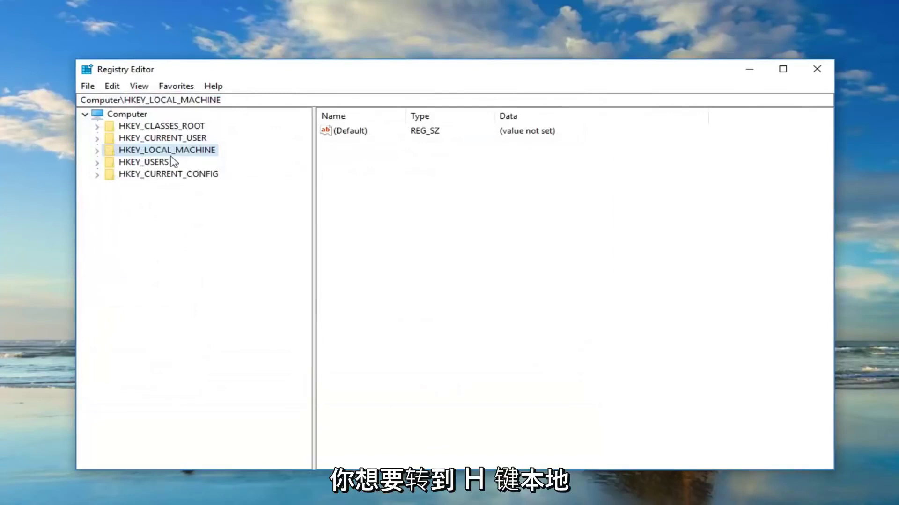
Step: Expand HKEY_LOCAL_MACHINE, SOFTWARE, Microsoft and Windows NT, then select CurrentVersion
left_click(97, 151)
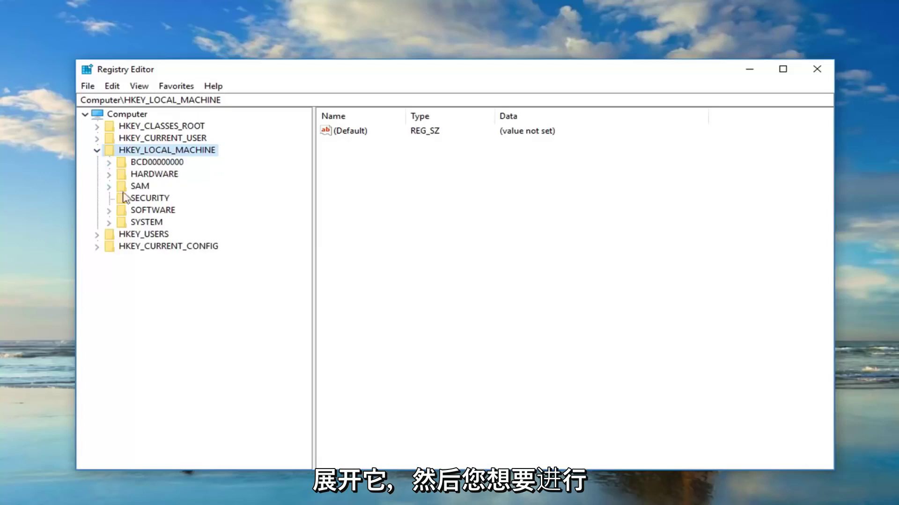
left_click(127, 209)
double_click(124, 212)
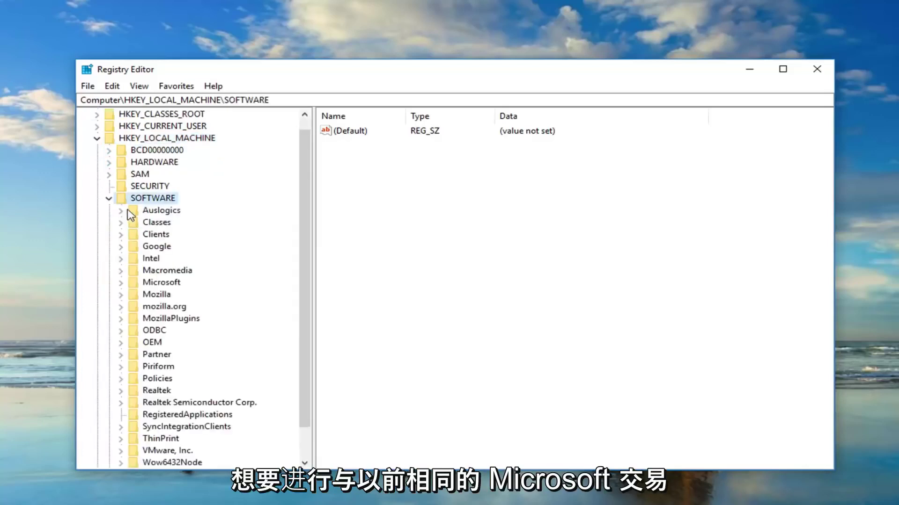
left_click(151, 283)
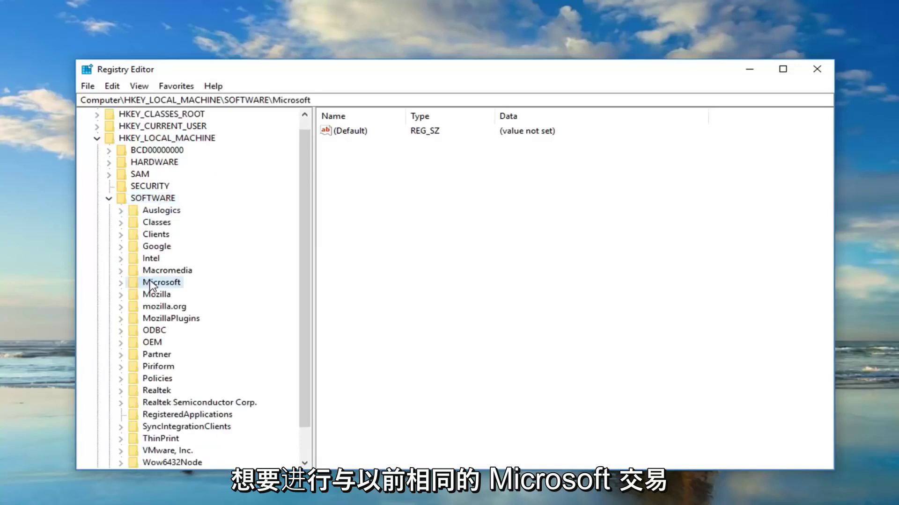
double_click(150, 284)
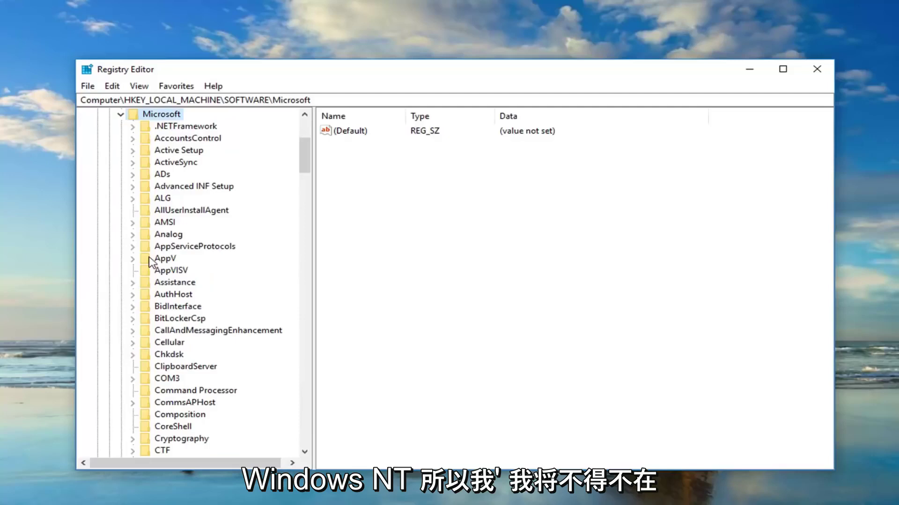
scroll(151, 262, "down", 7)
scroll(151, 262, "down", 7)
scroll(155, 264, "down", 7)
scroll(152, 261, "down", 10)
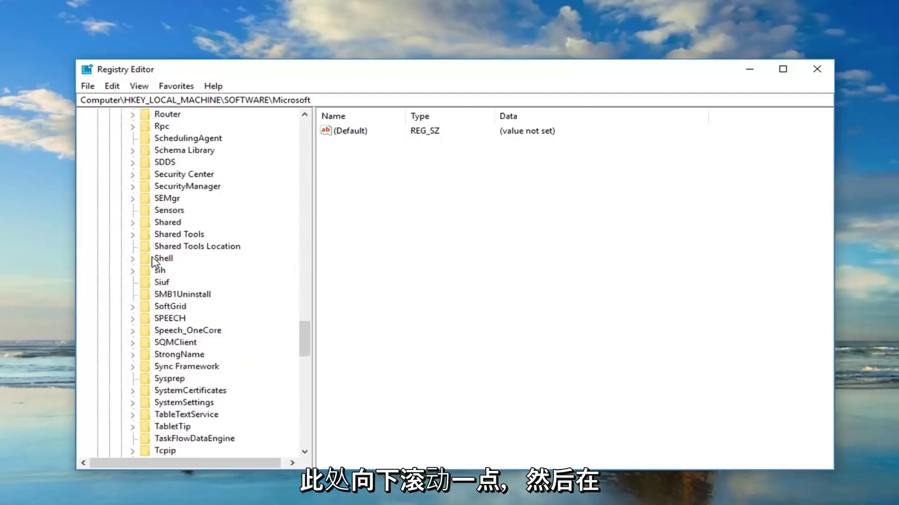
scroll(152, 261, "down", 9)
scroll(152, 261, "down", 1)
scroll(152, 261, "down", 2)
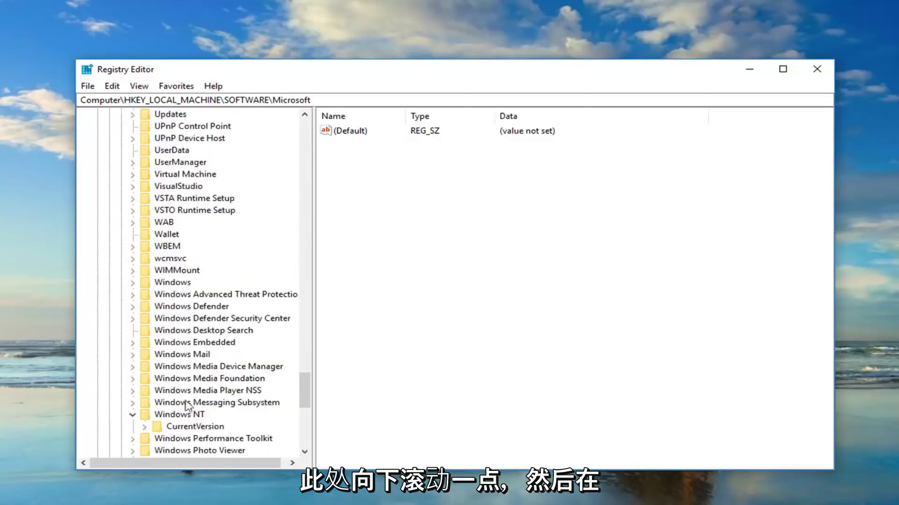
left_click(184, 417)
left_click(177, 427)
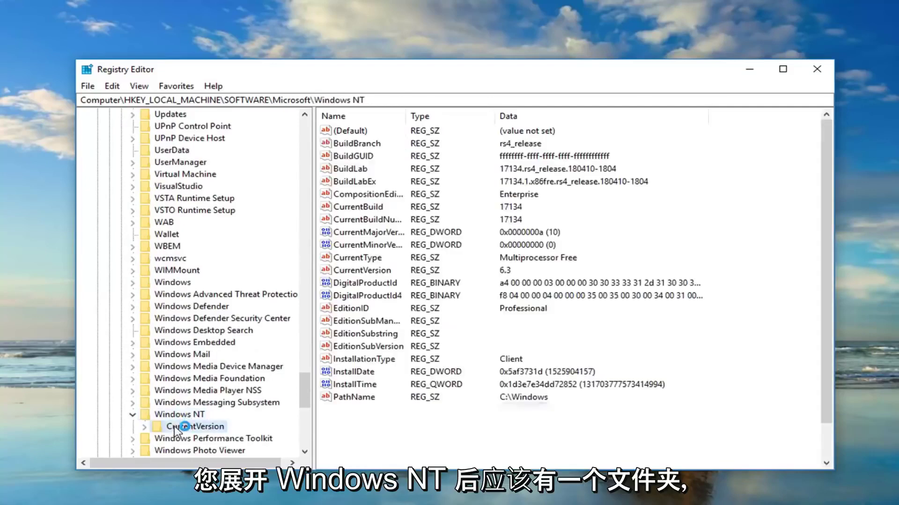
left_click(171, 427)
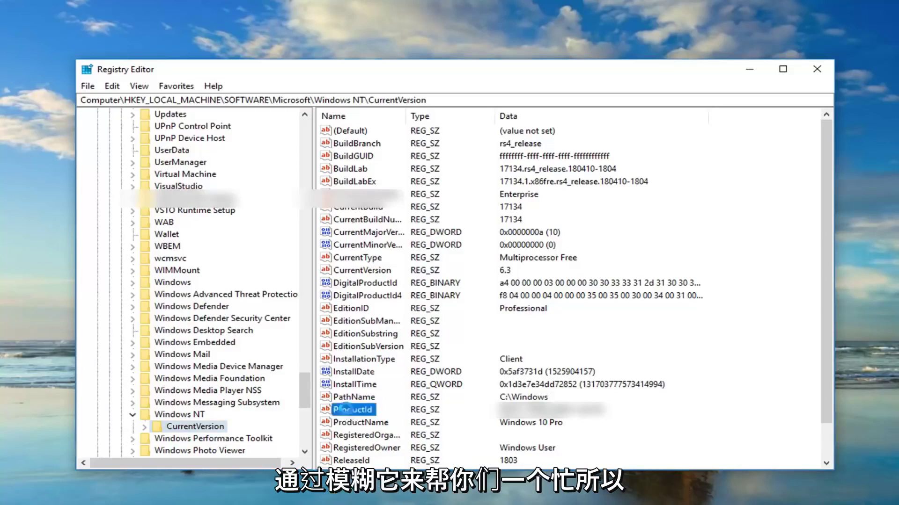
Step: Open the ProductId Edit String dialog and clear the selection on its data
double_click(348, 413)
left_click(168, 197)
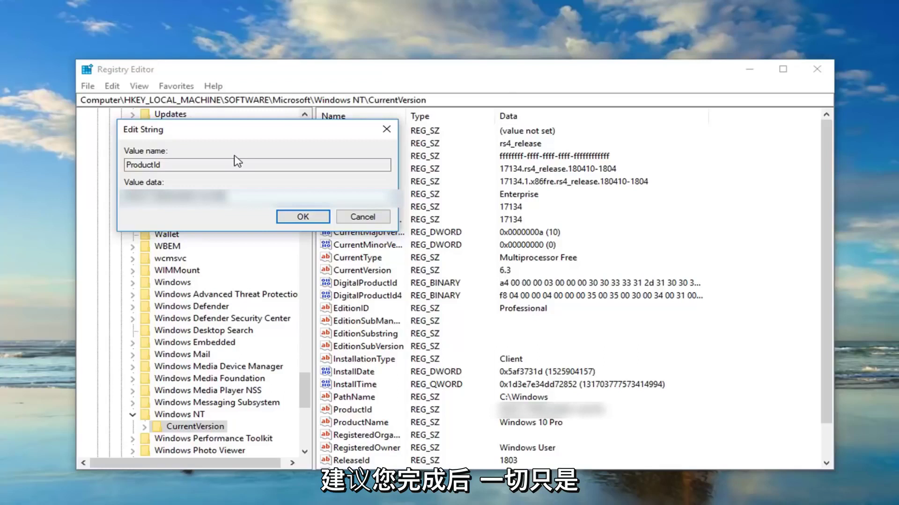
Step: Close the ProductId Edit String dialog with OK, leaving its data unchanged
left_click(300, 216)
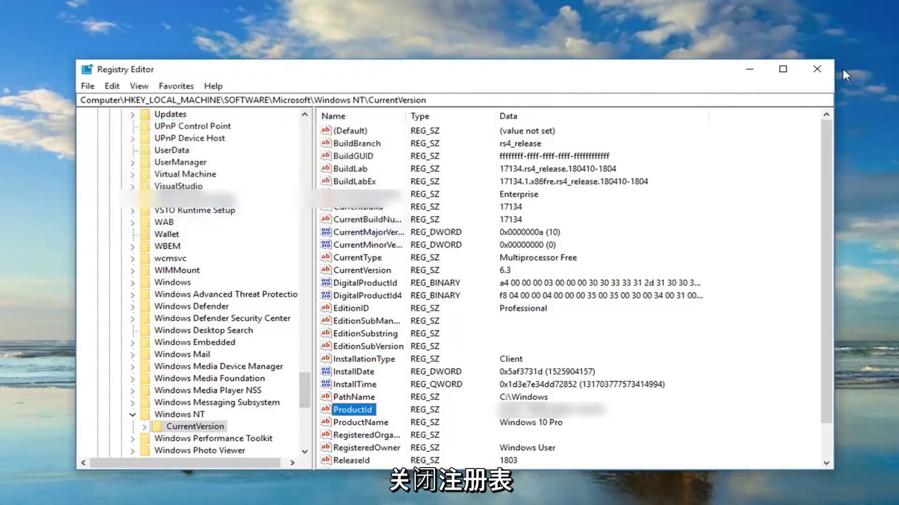